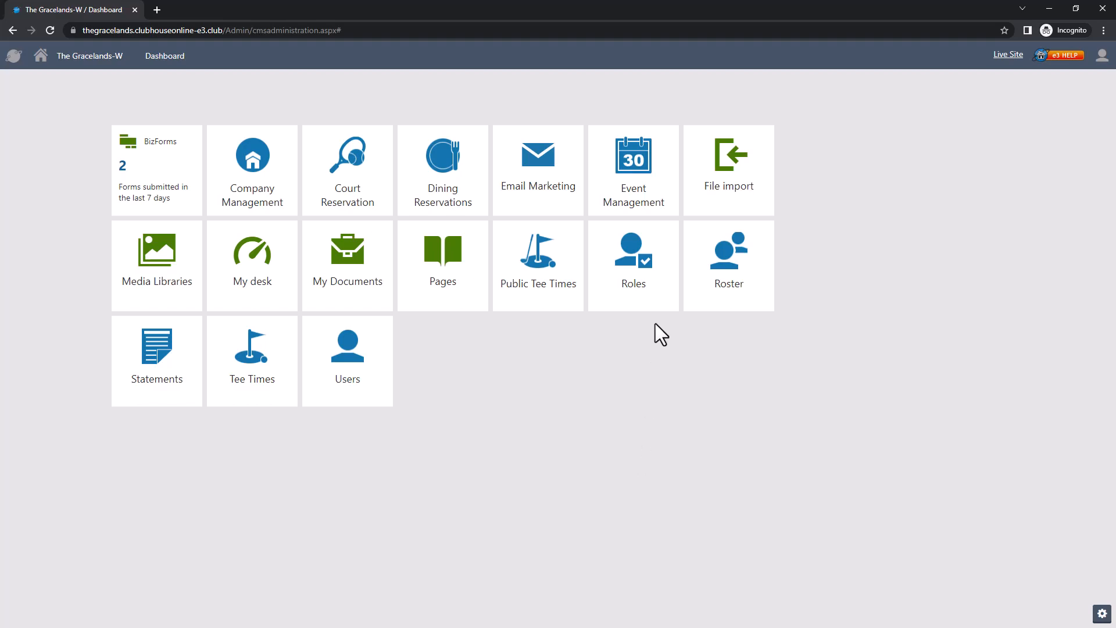
Step: Create a new event in Event Management and name it Movie Night
click(663, 193)
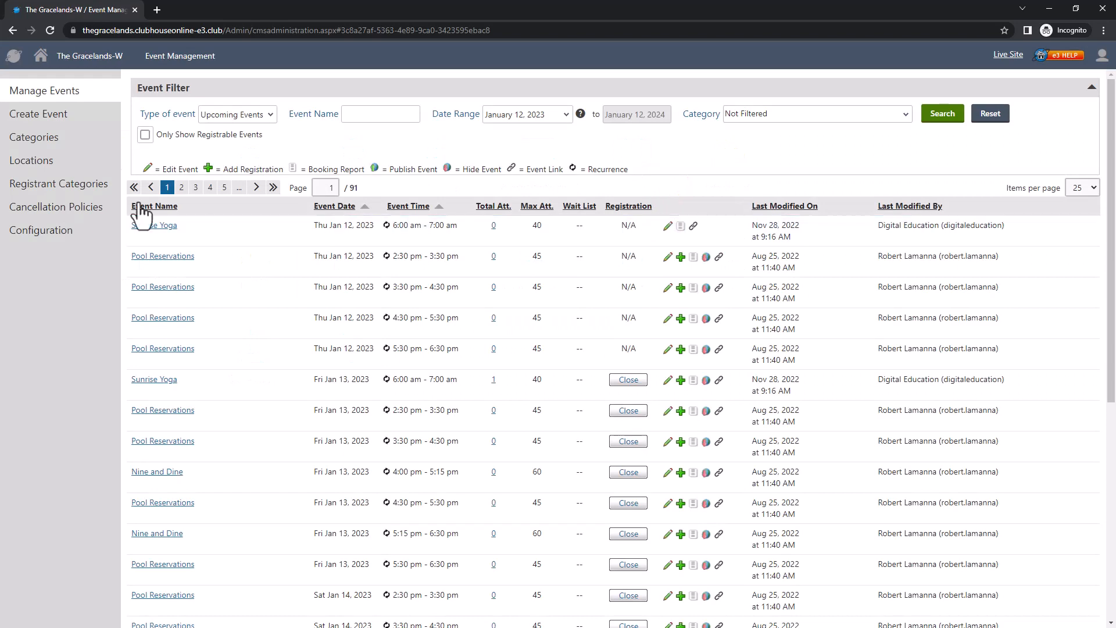
click(58, 116)
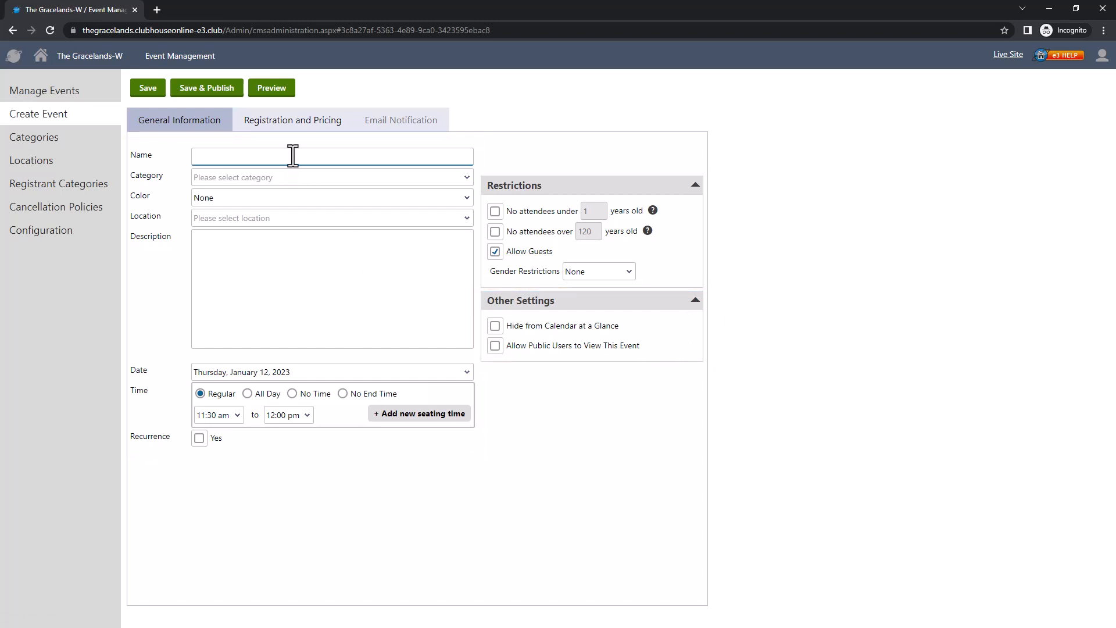
text(Movie Night)
Step: Assign the Movie Night and Social categories to the event
click(284, 179)
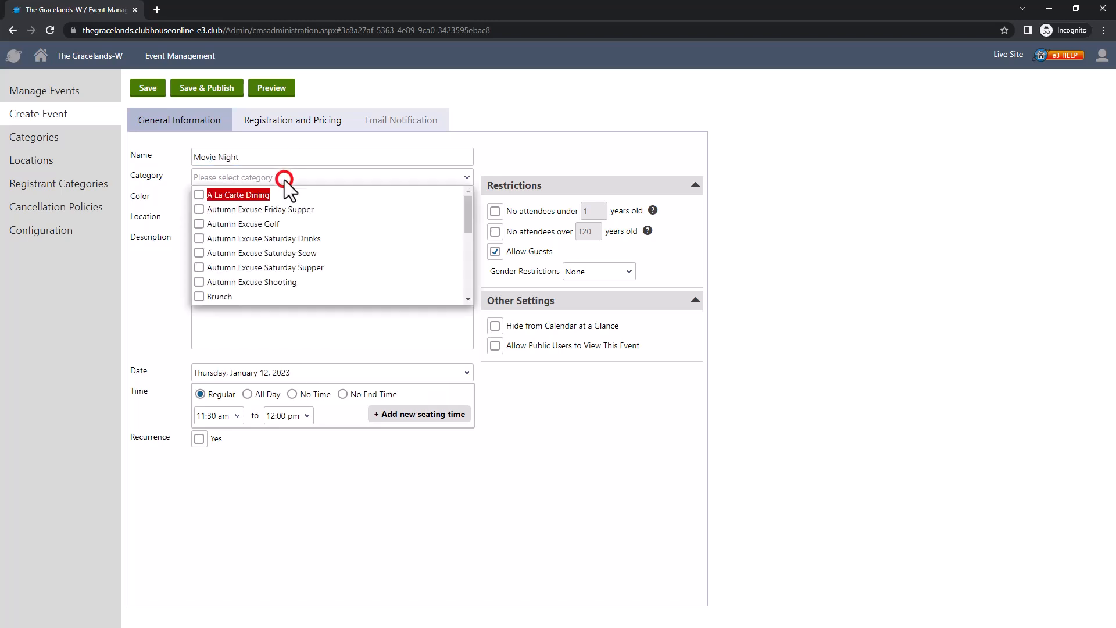
scroll(273, 203, down, 3)
click(198, 282)
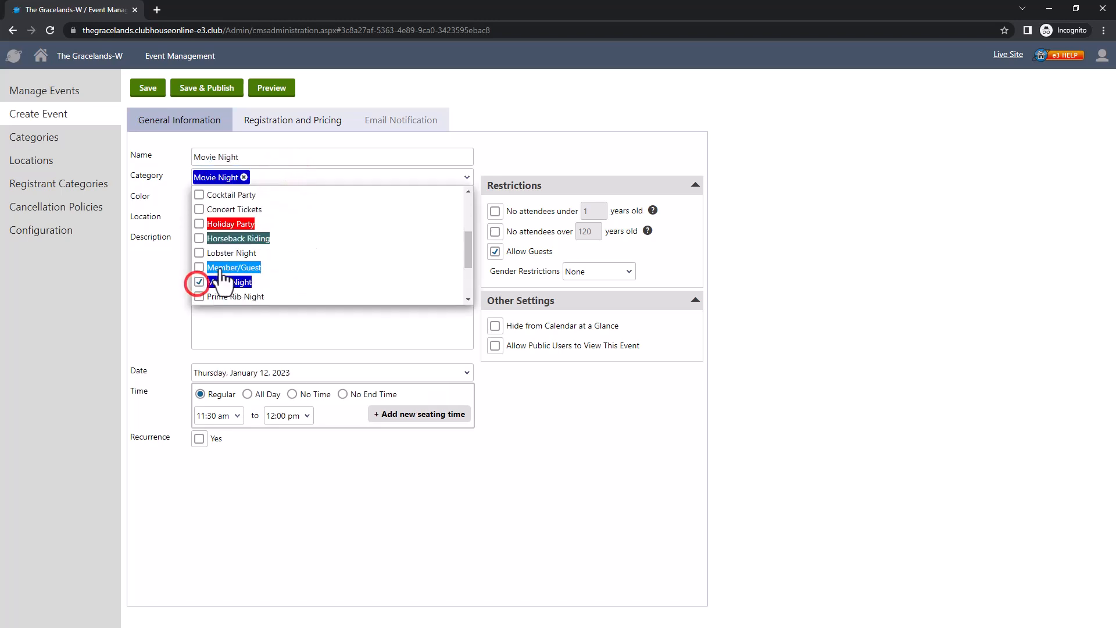
scroll(203, 268, down, 2)
click(199, 254)
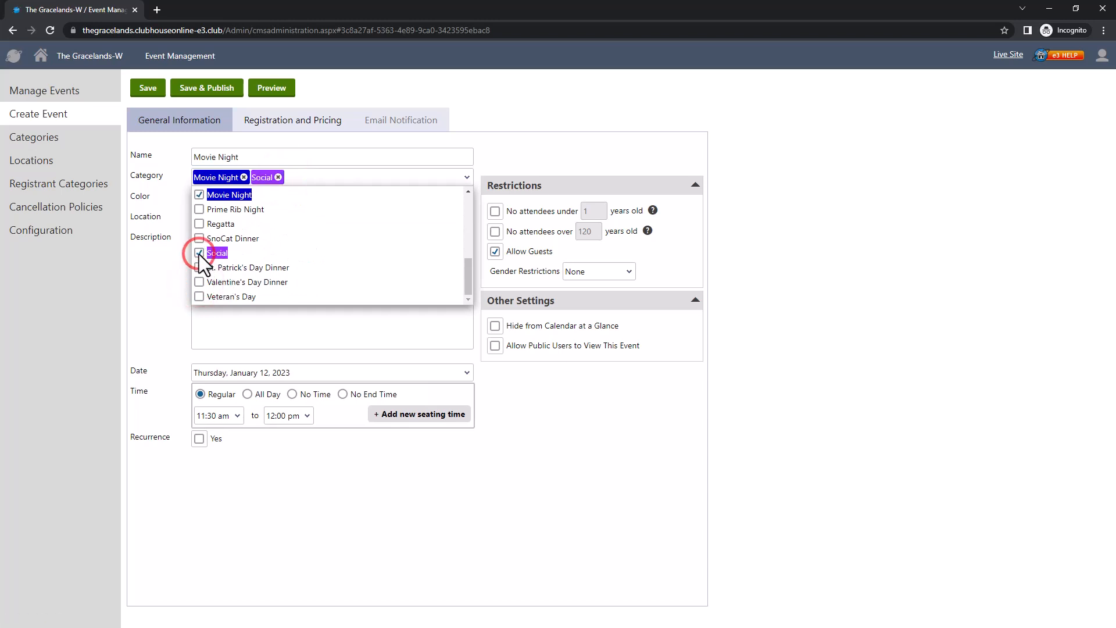
click(170, 264)
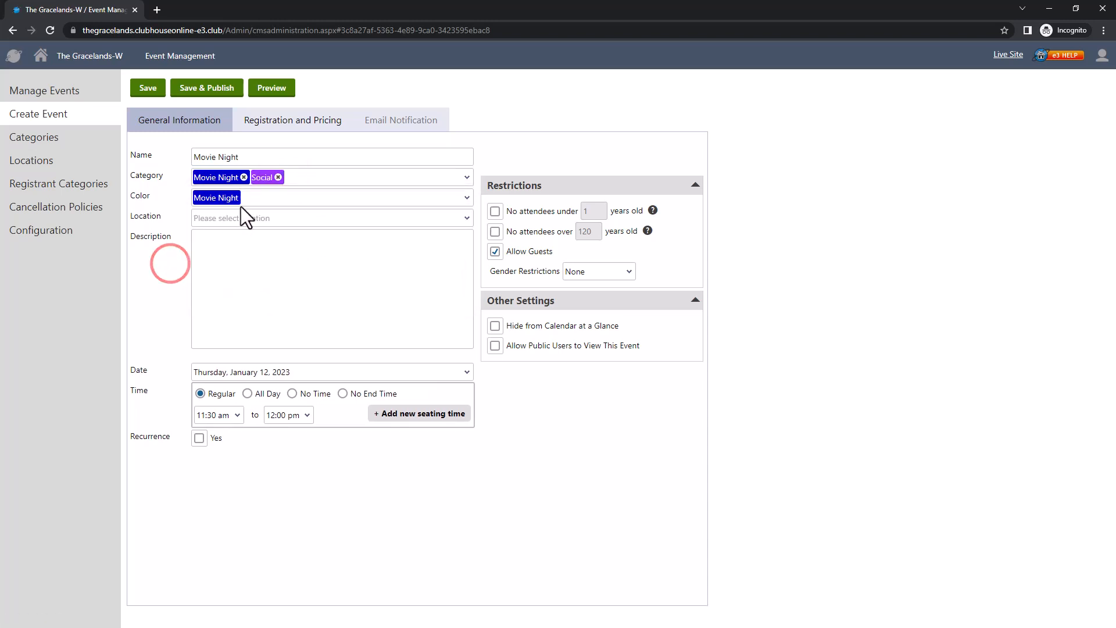
Step: Keep Movie Night as the event's color and set its location to Event Room
click(290, 200)
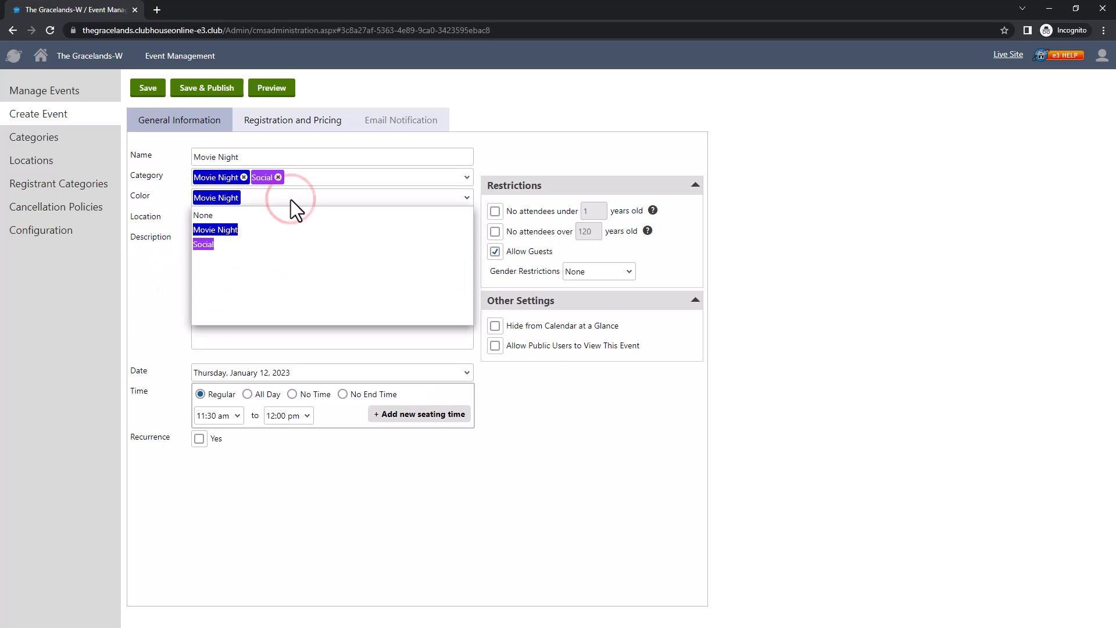
click(233, 231)
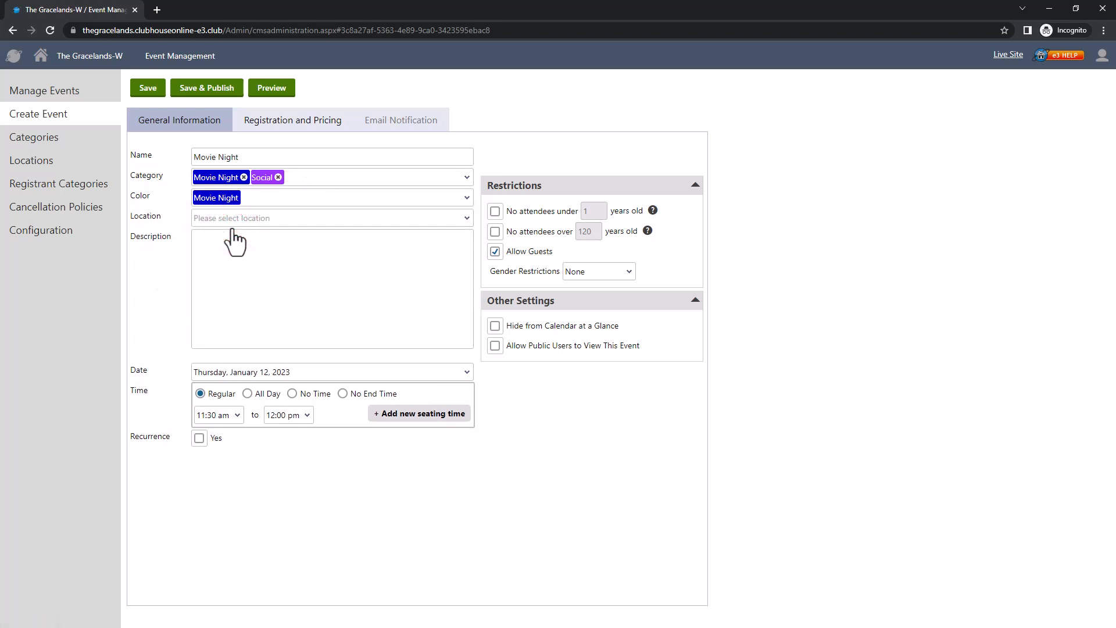
click(248, 217)
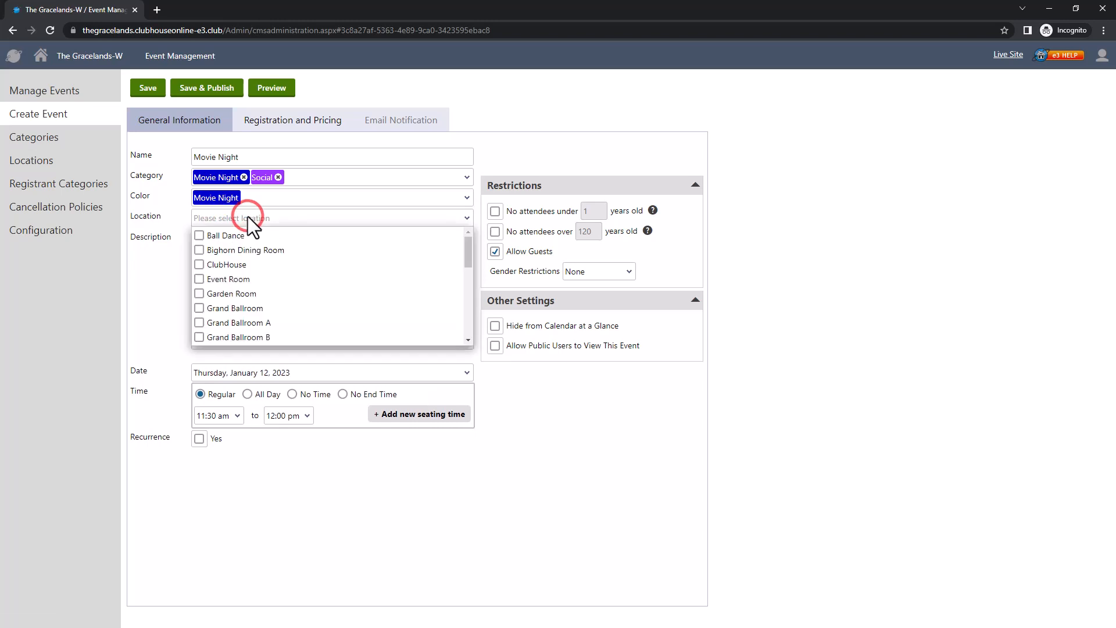
click(199, 277)
click(168, 279)
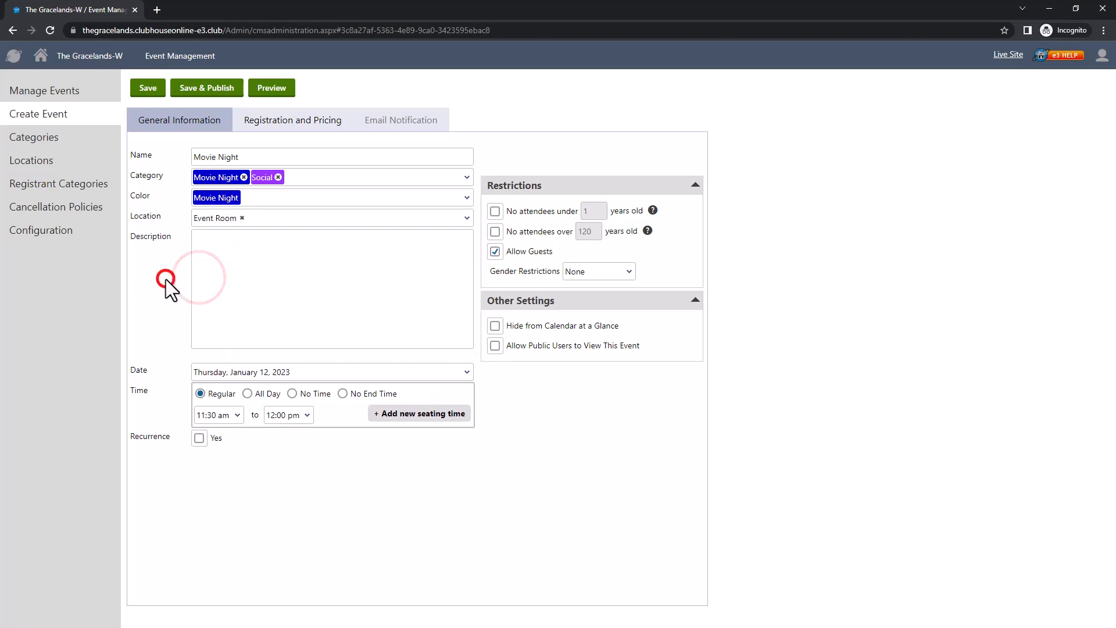
Step: Paste the prepared Movie Night banner image and invitation text into the event description and close the description editor
click(273, 269)
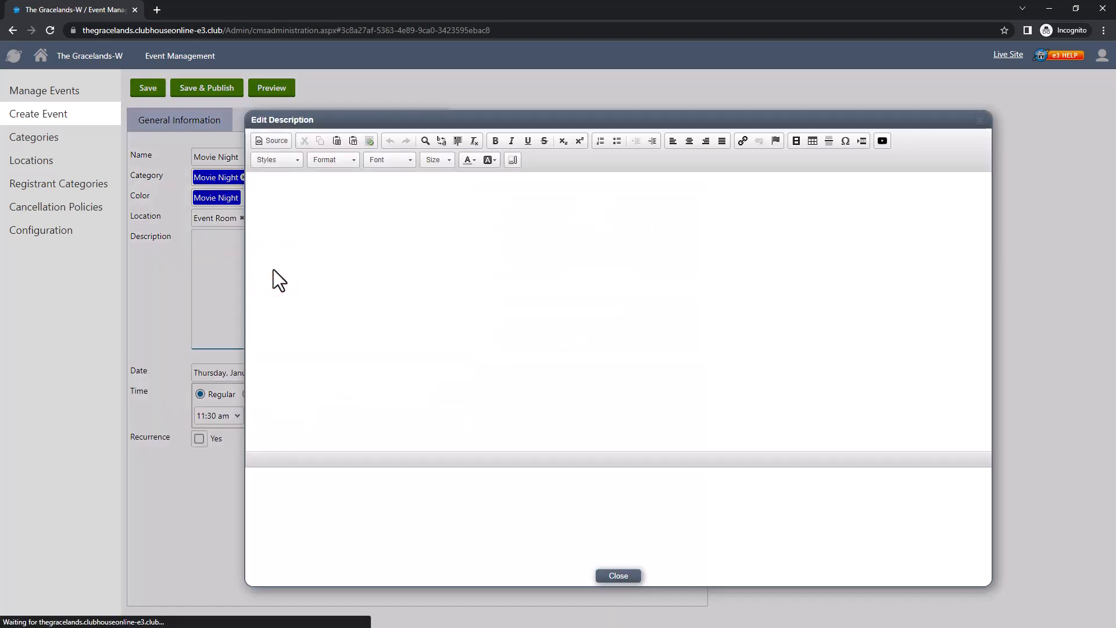
click(385, 218)
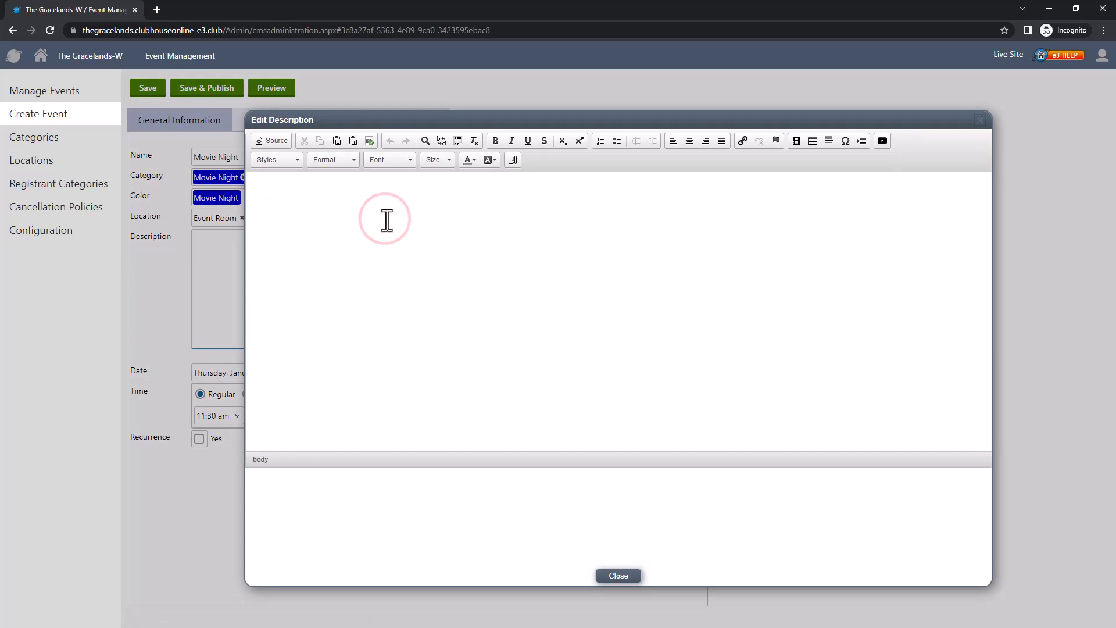
key(ctrl+v)
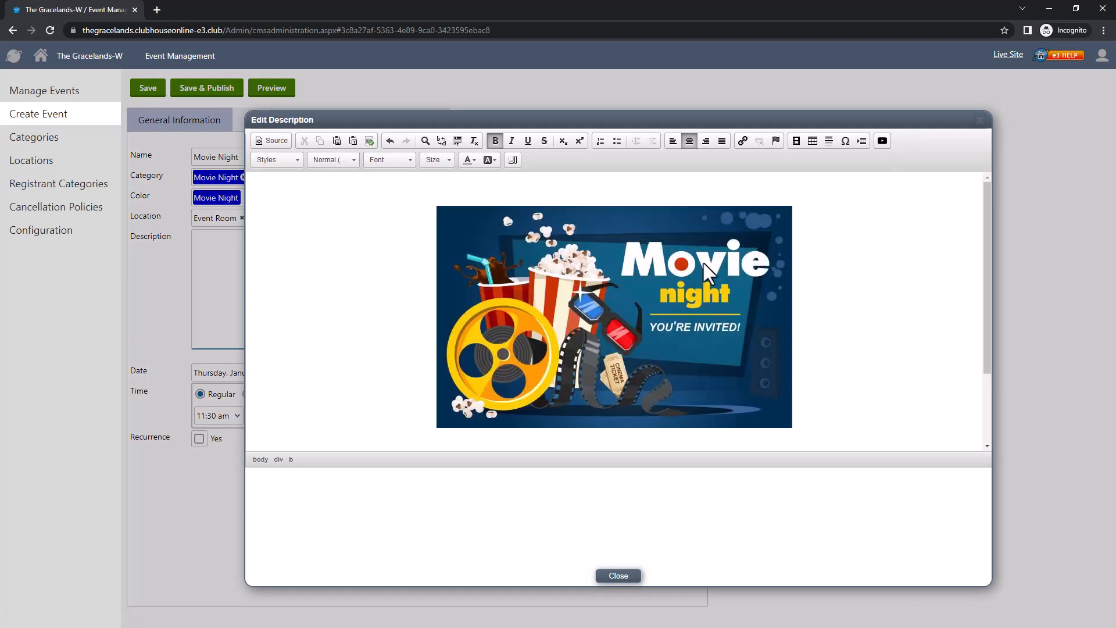
scroll(755, 291, down, 3)
drag(688, 370, 546, 369)
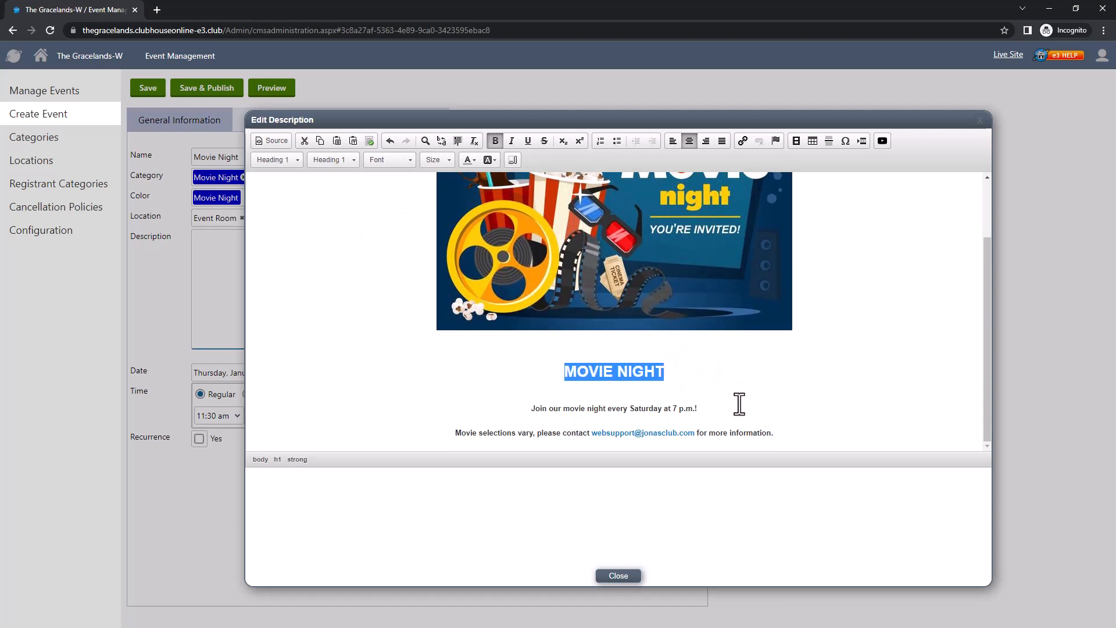
click(737, 312)
drag(694, 433, 598, 435)
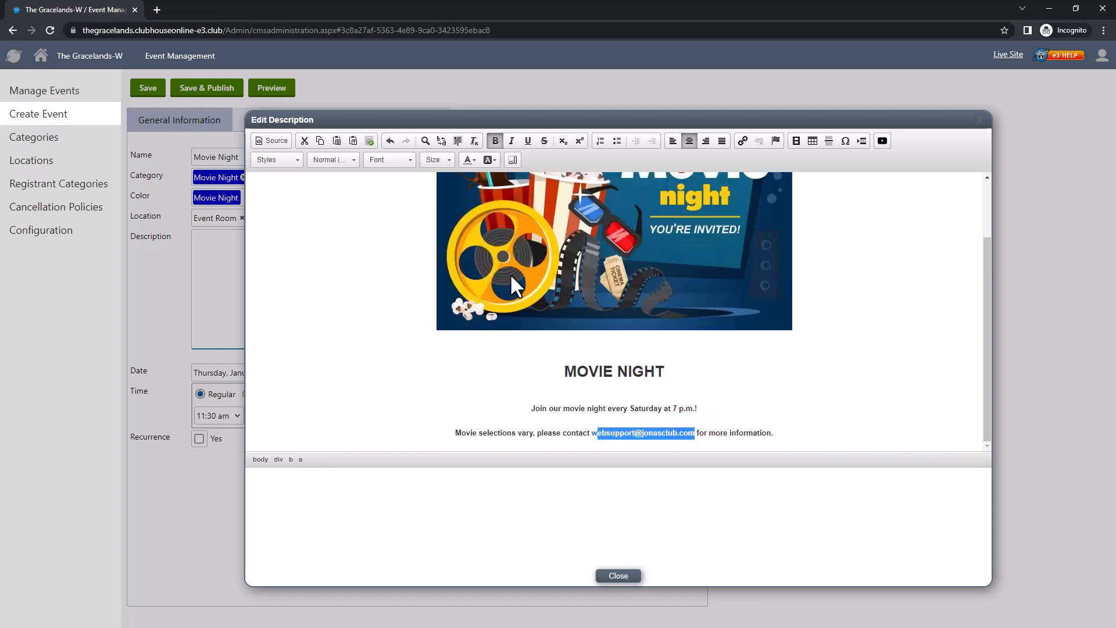
click(615, 574)
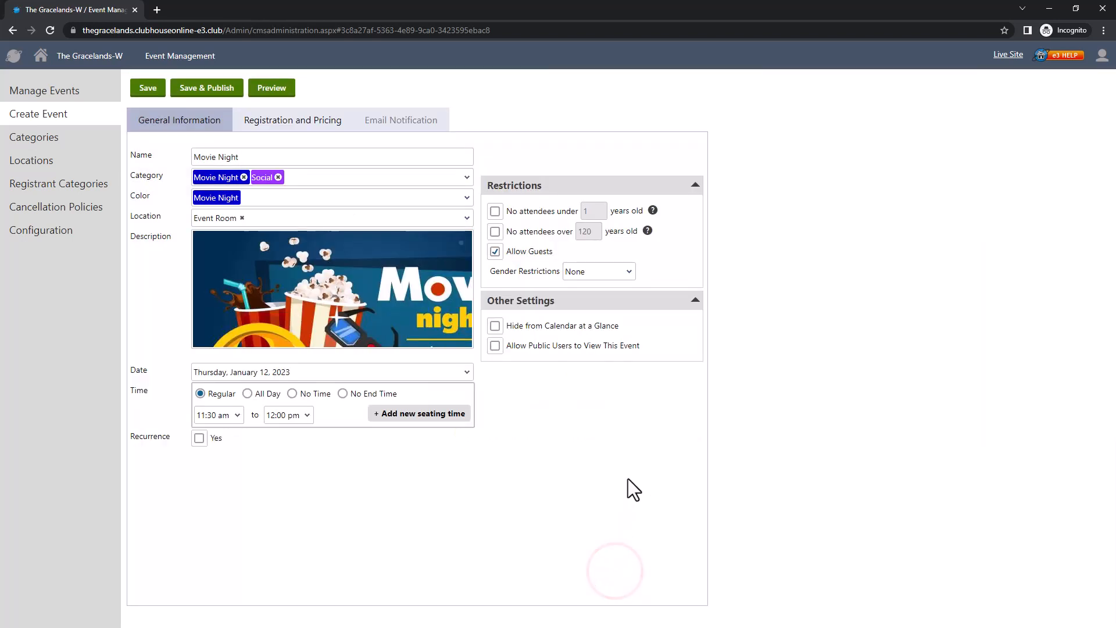
Step: Set the event date to Friday, January 13, 2023
click(465, 373)
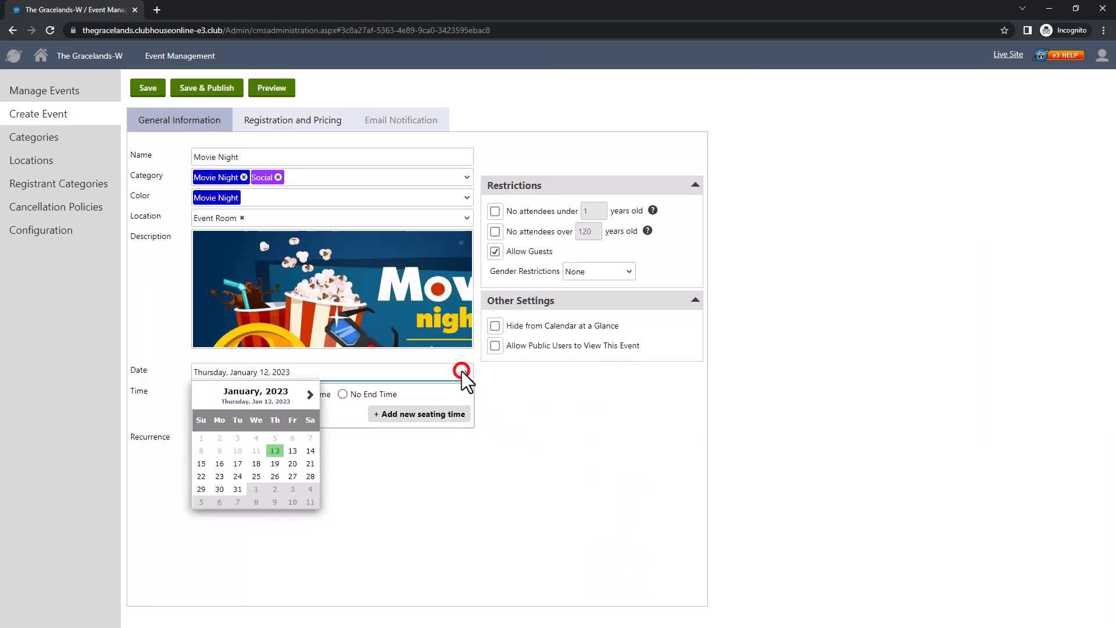
click(293, 451)
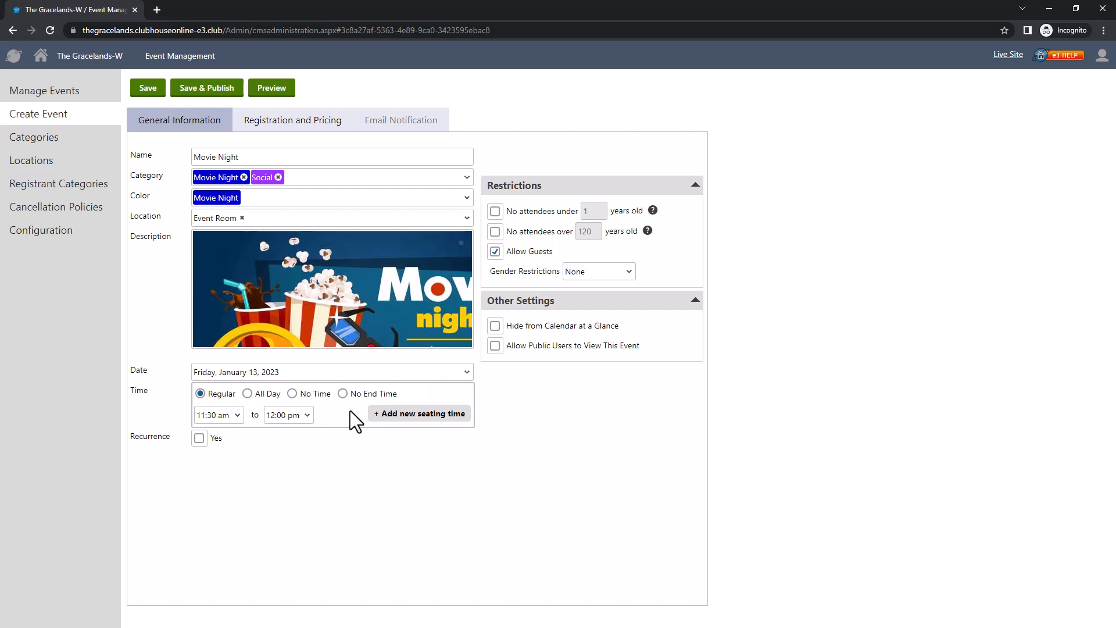
Step: Add an extra seating time to the event and remove it again
click(408, 412)
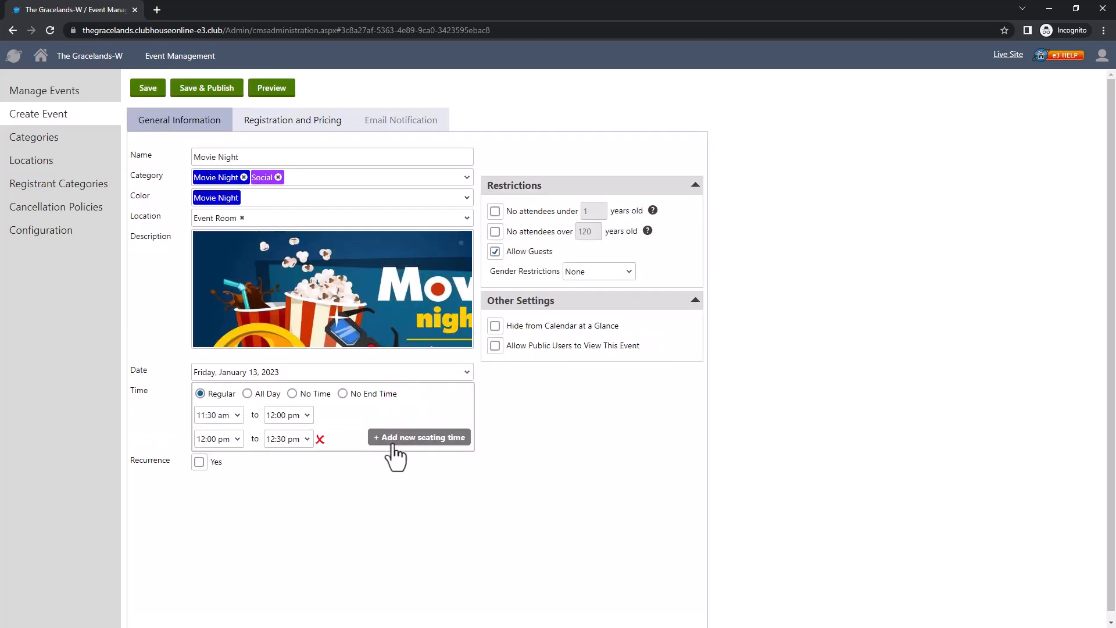
click(321, 440)
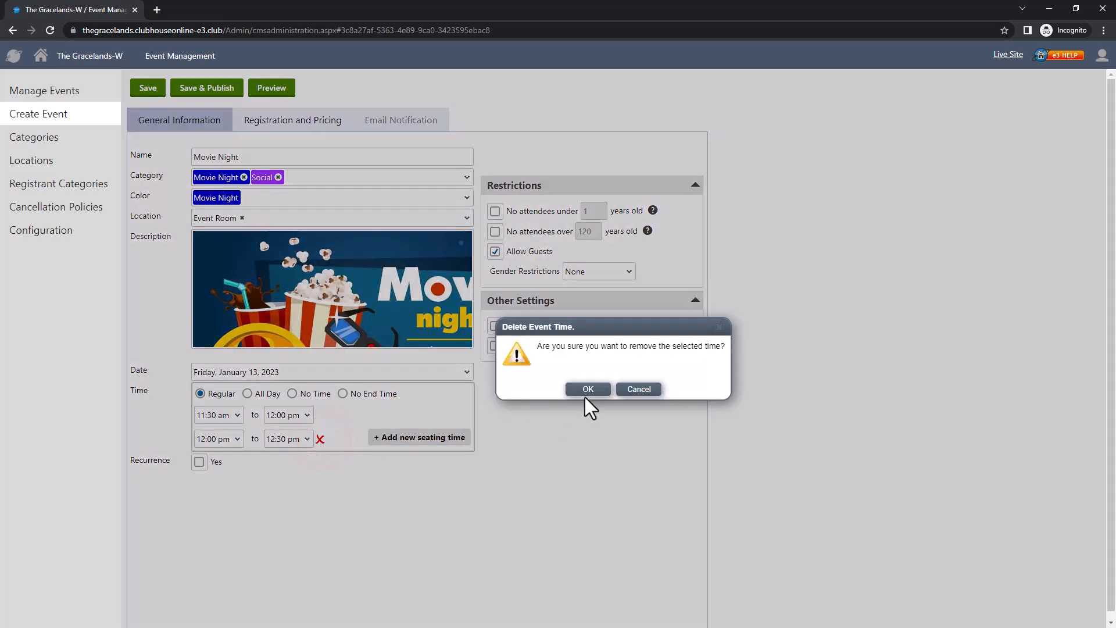
click(590, 387)
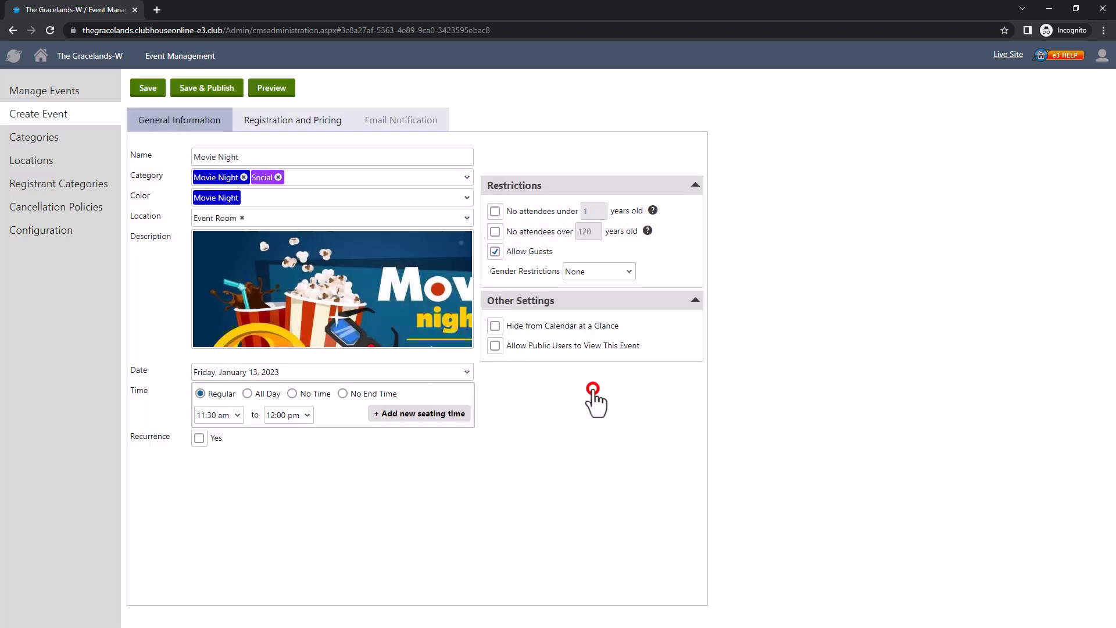
Step: Try the All Day, No Time and No End Time options for the event's time
click(263, 394)
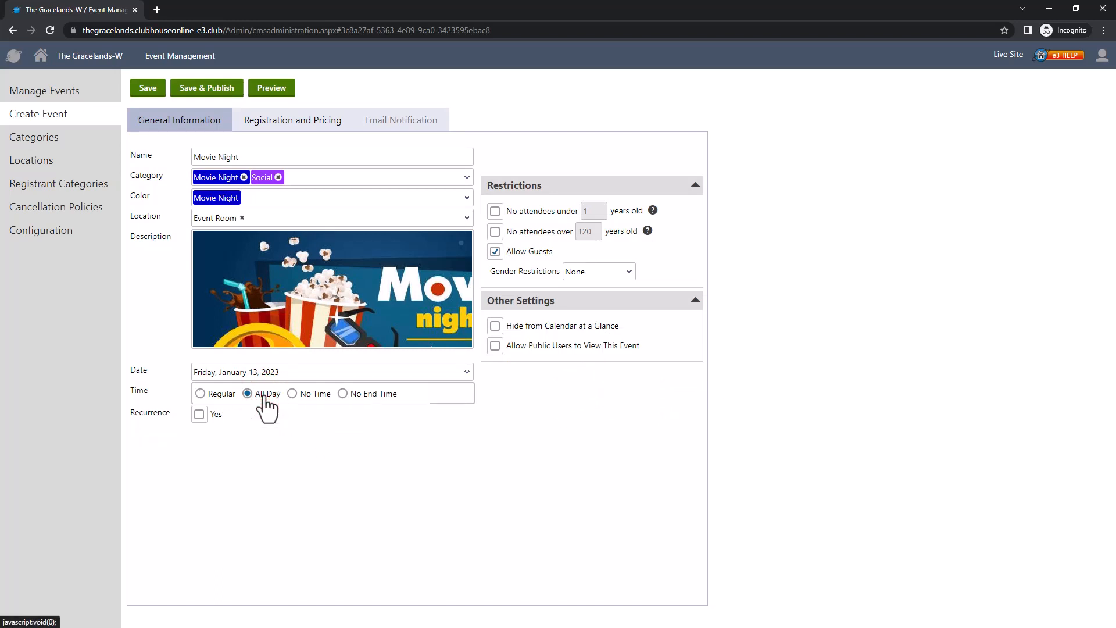
click(321, 395)
click(365, 395)
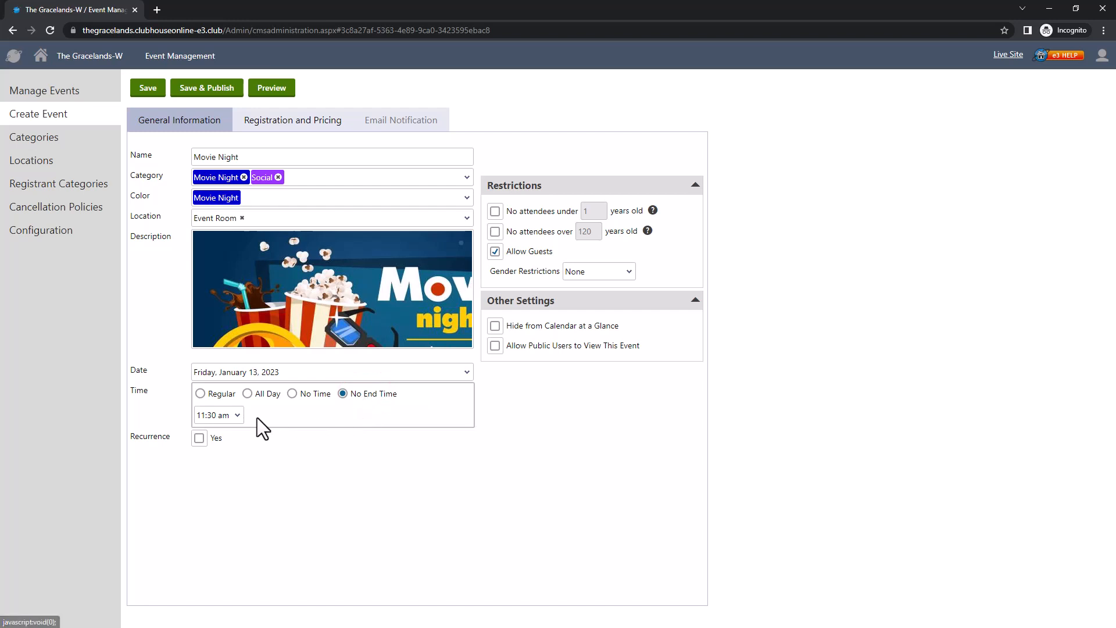
Step: Give the event a Regular time running from 7:00 pm to 10:00 pm
click(230, 394)
click(238, 415)
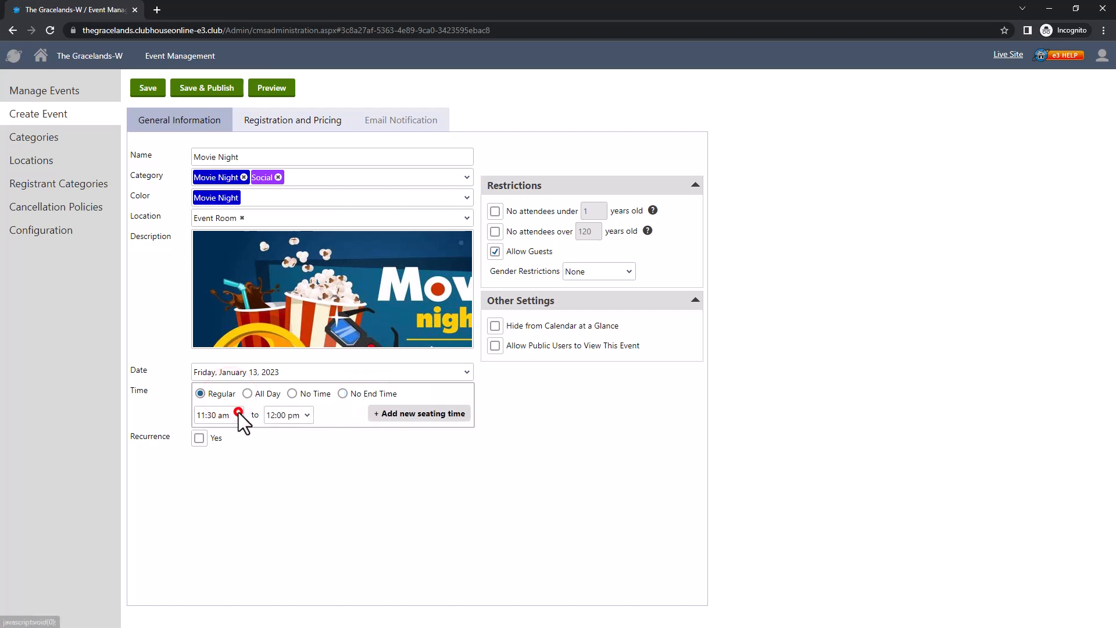
scroll(261, 482, down, 5)
click(222, 505)
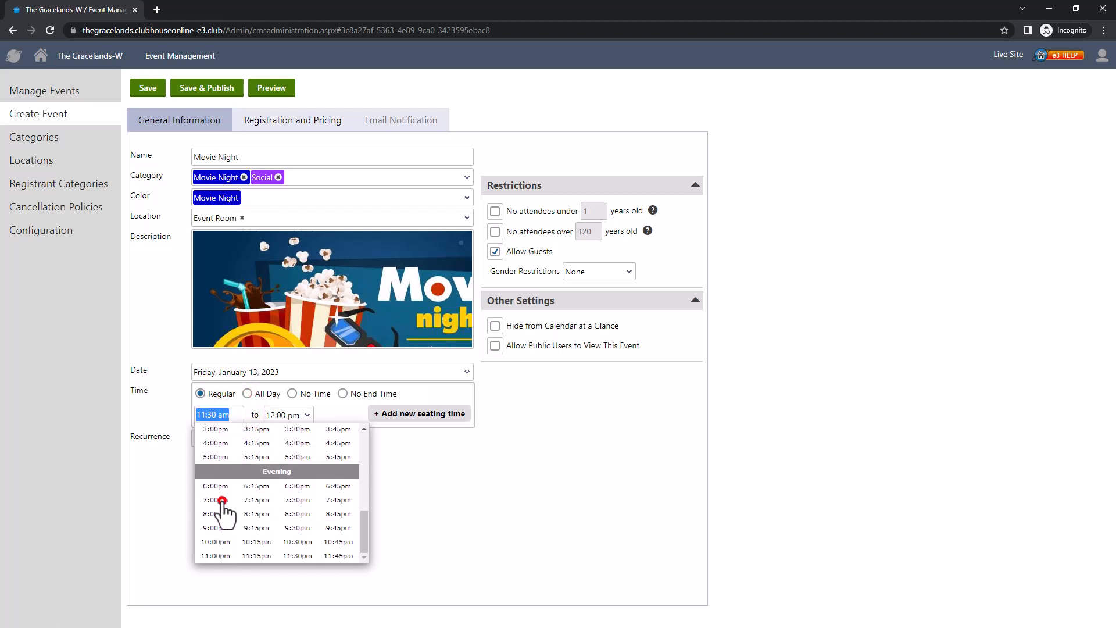
click(302, 409)
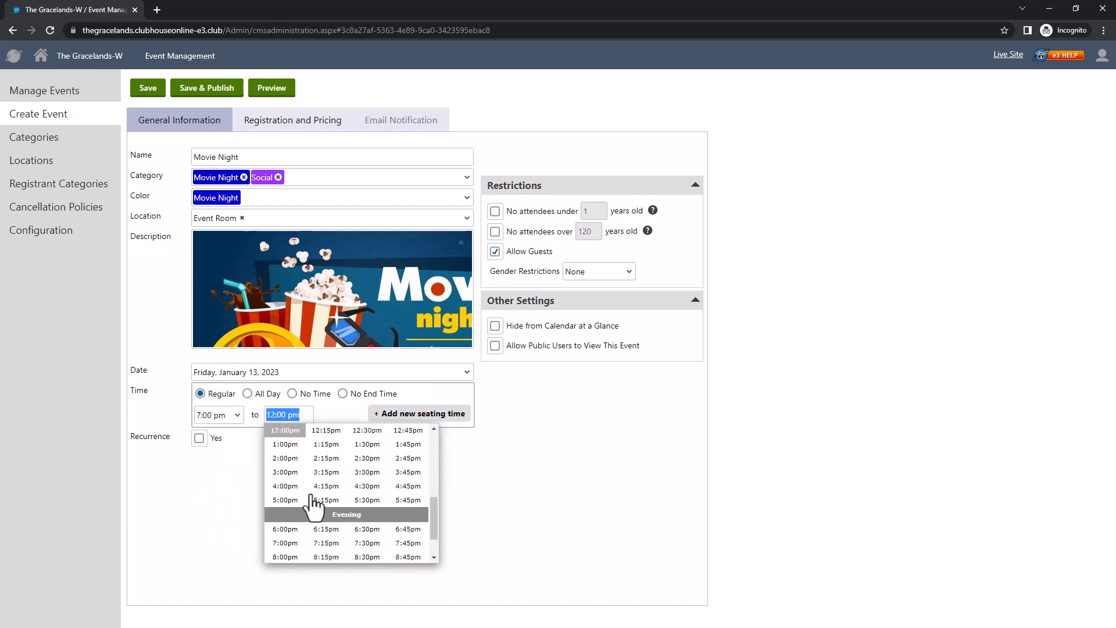
scroll(316, 511, down, 2)
click(290, 542)
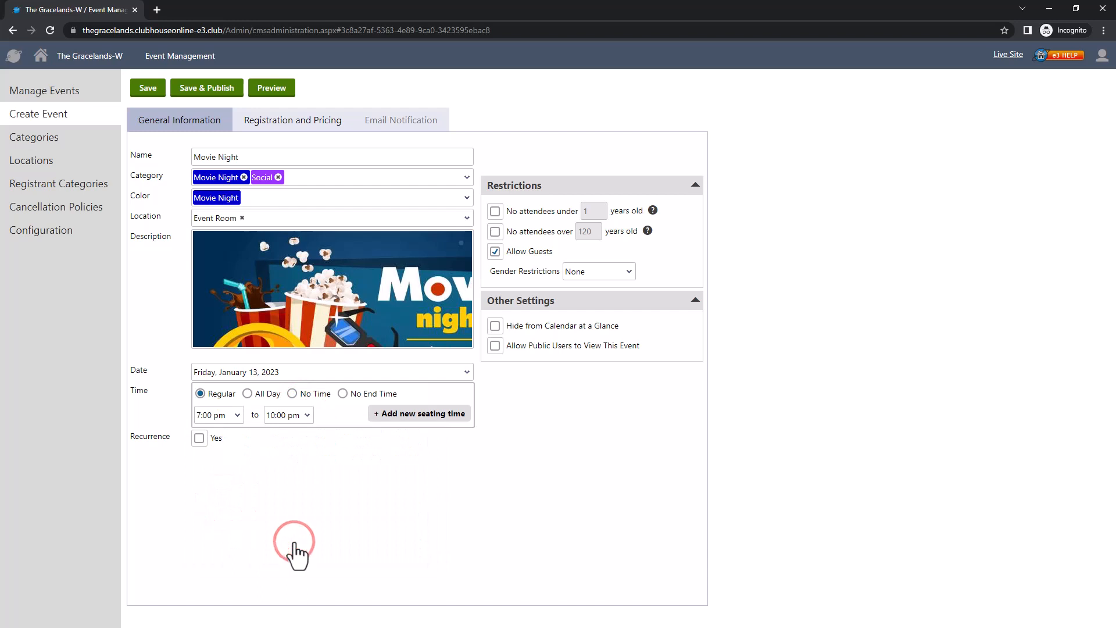
Step: Enable recurrence and make the event repeat every 1 week on Saturday, with the end left at Never
click(199, 439)
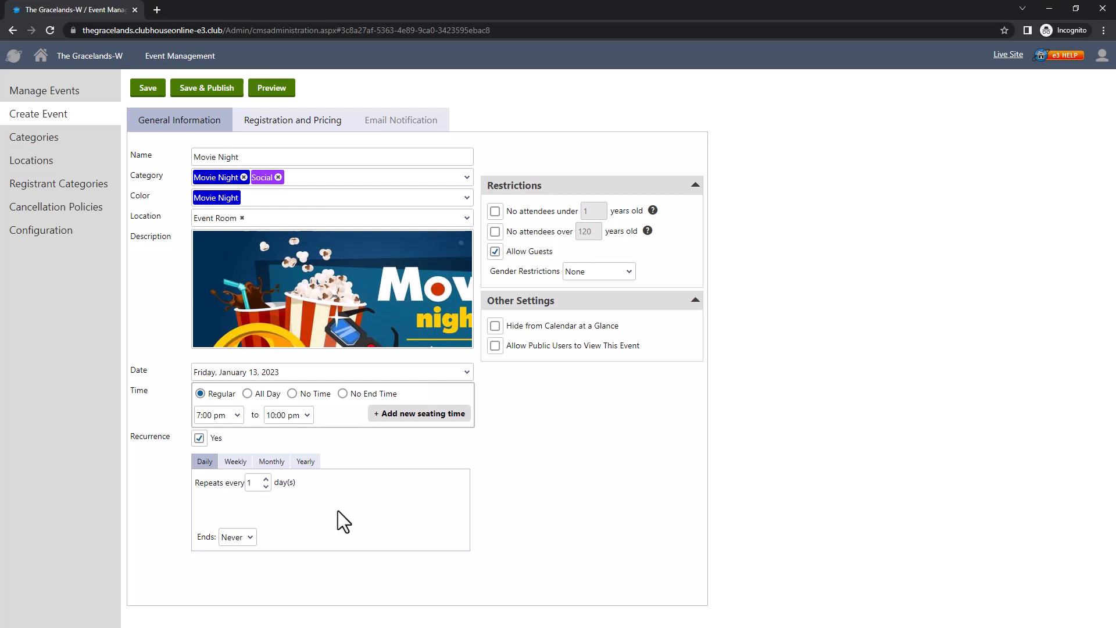
click(243, 462)
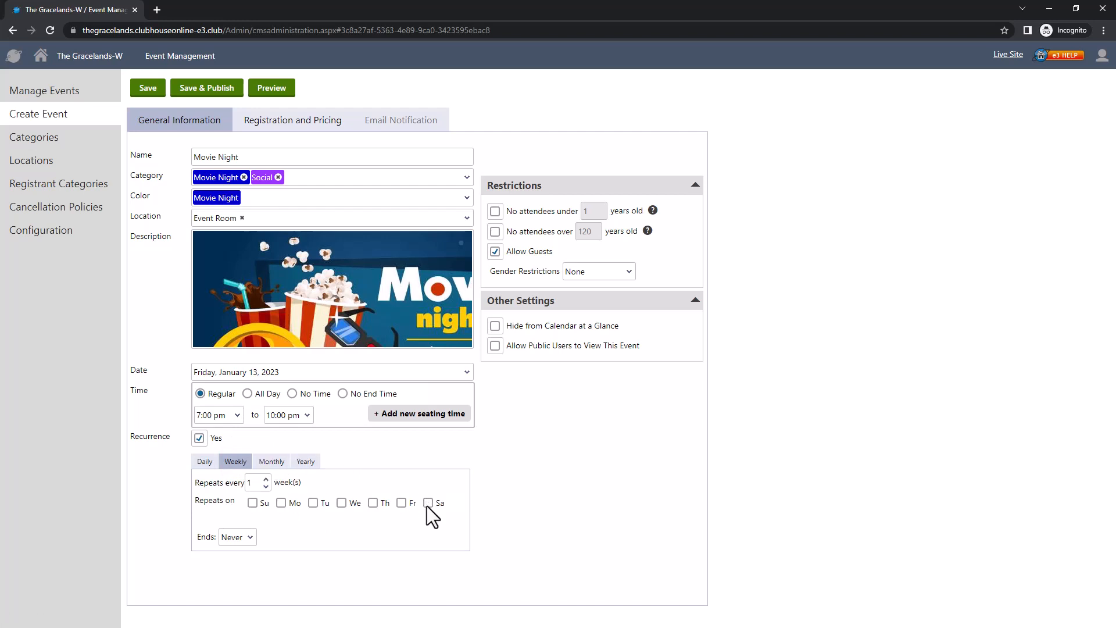
click(265, 464)
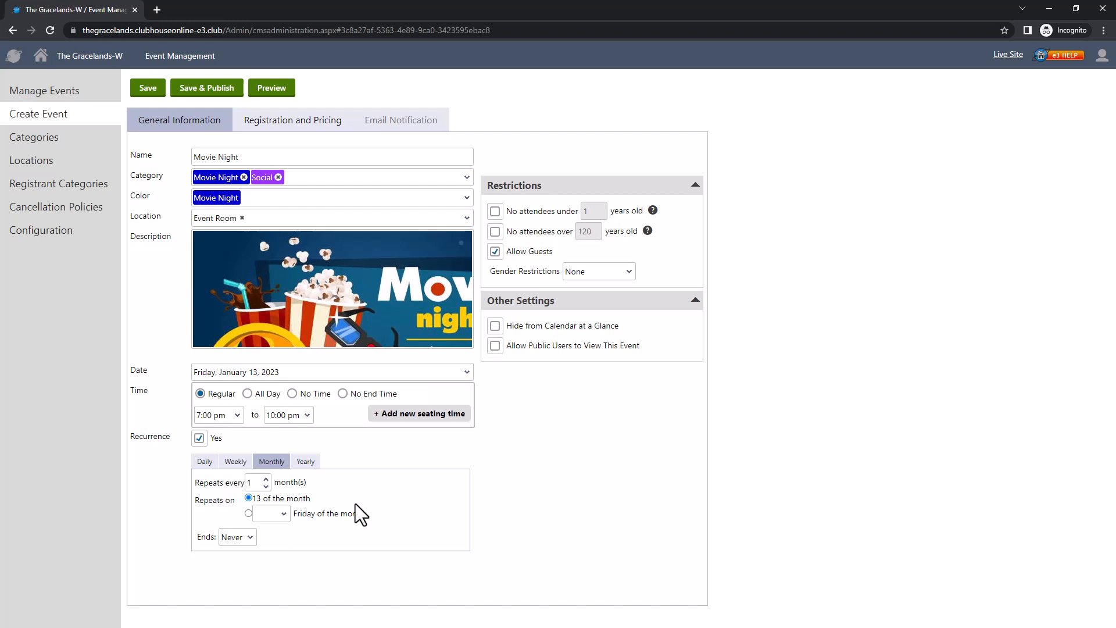
click(312, 465)
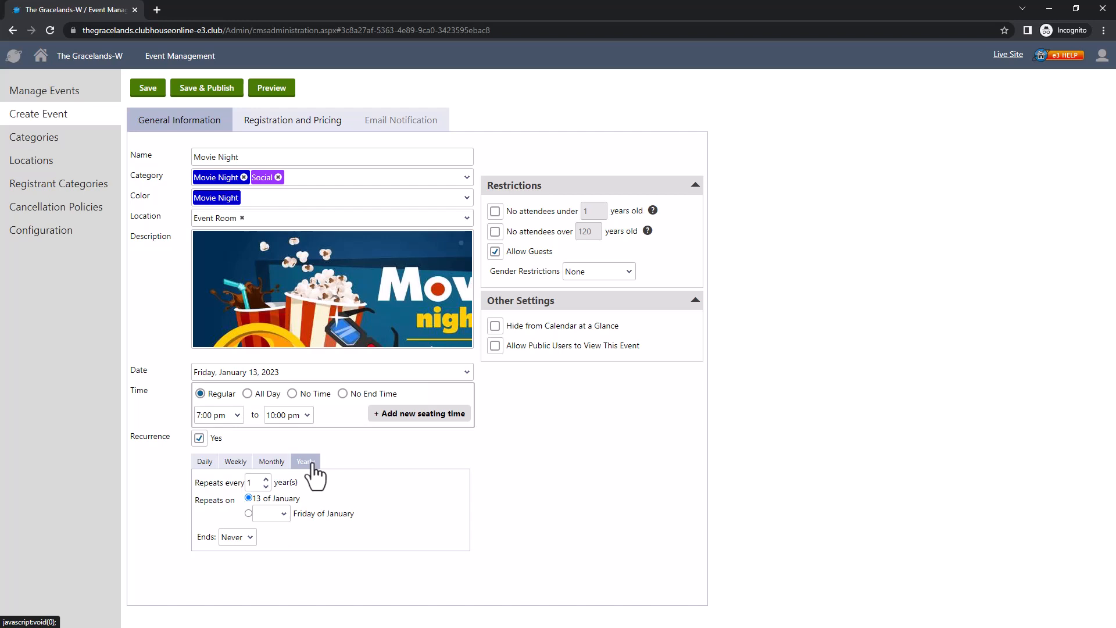
click(239, 462)
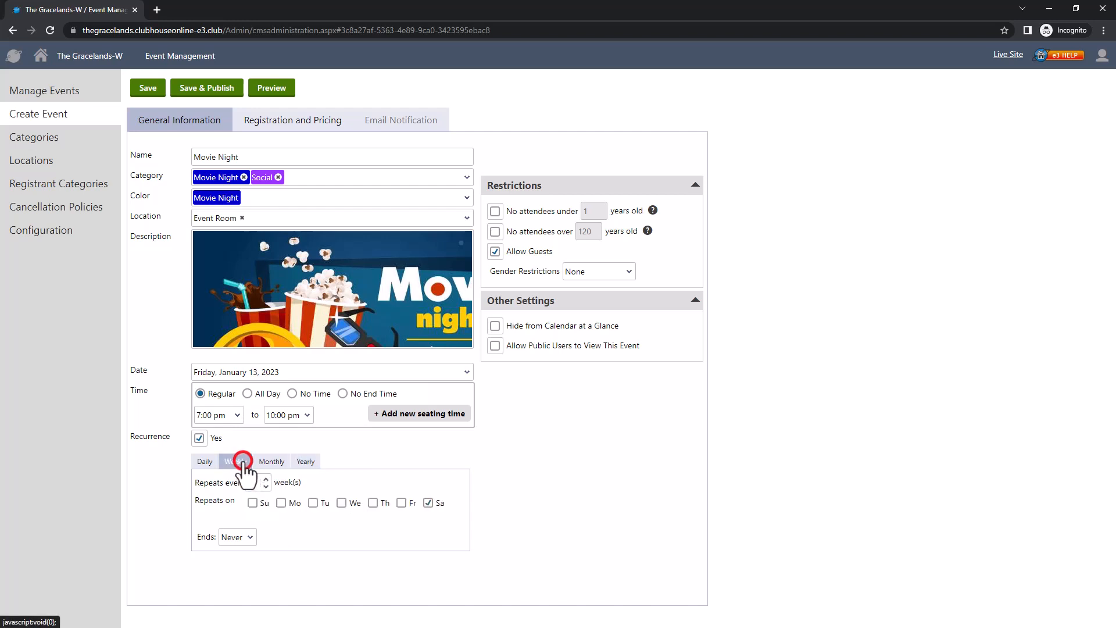
click(245, 538)
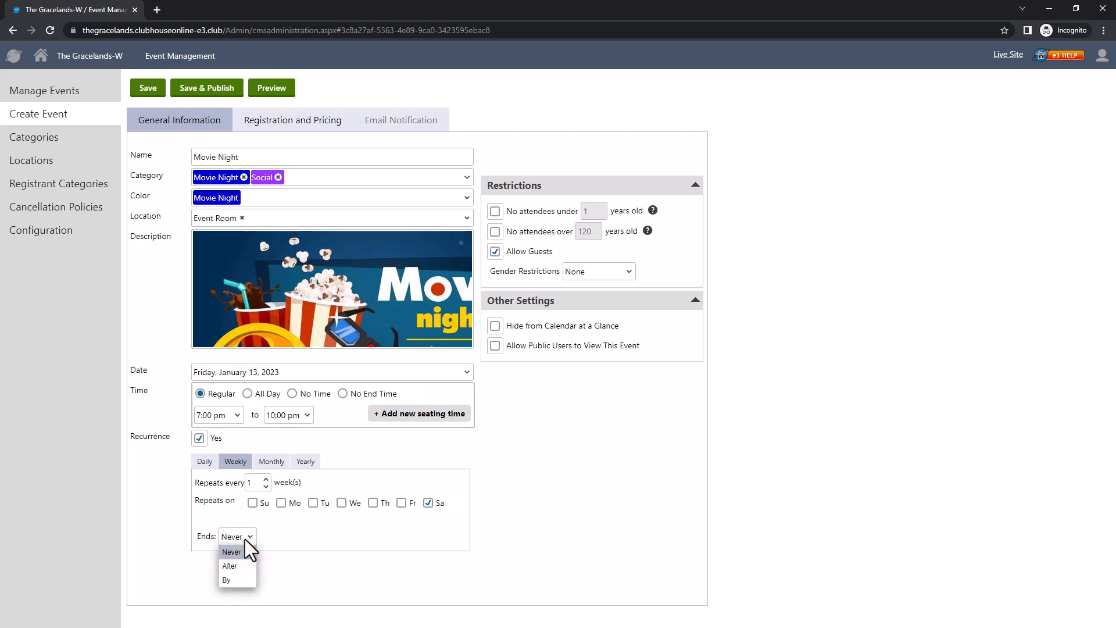
click(542, 517)
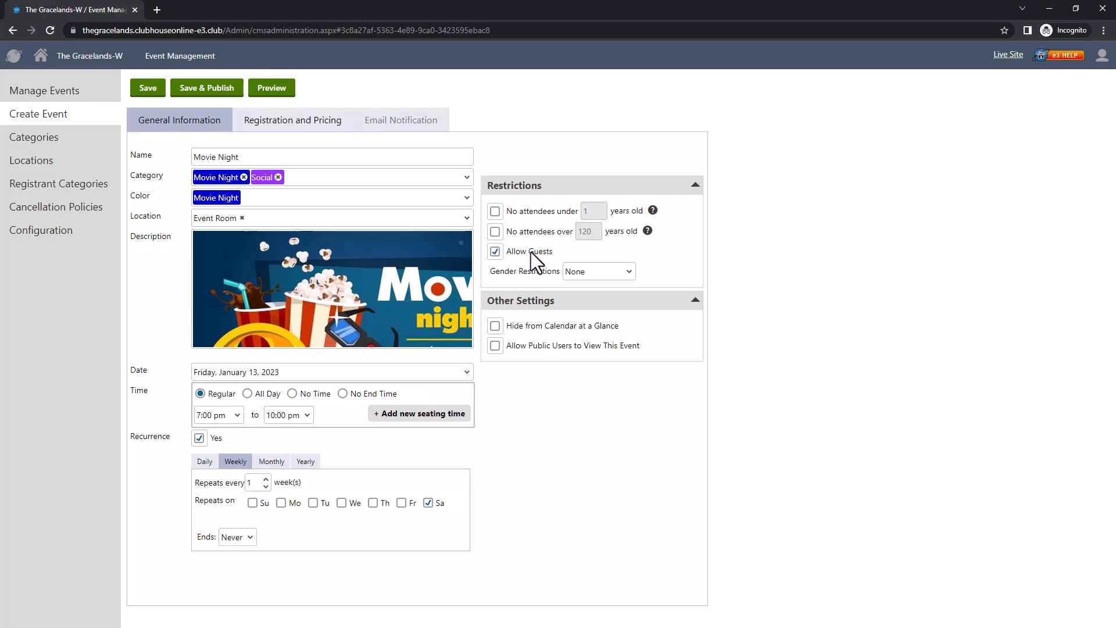
Step: Keep the event's gender restriction at None and hide the event from Calendar at a Glance
click(627, 268)
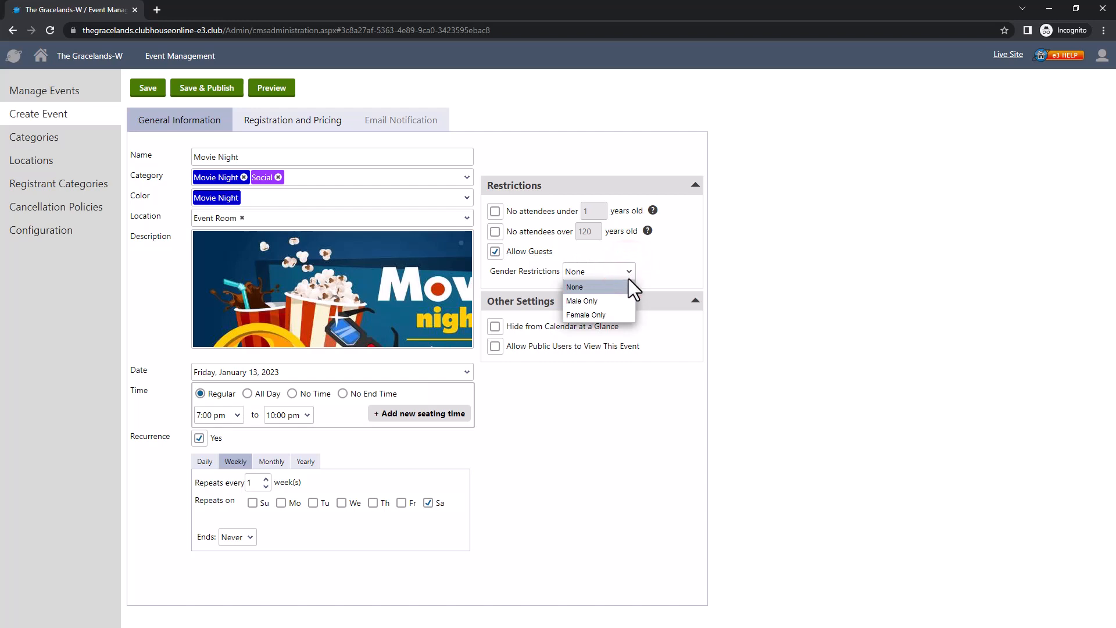
click(626, 287)
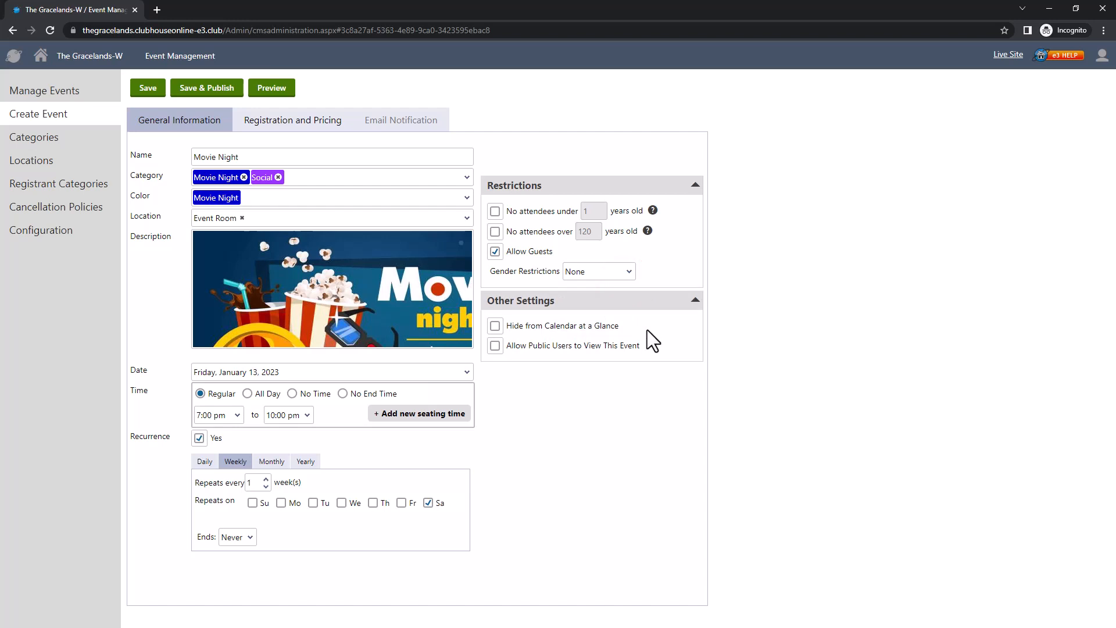
click(494, 326)
Step: Make the event Pricing Only with the Member Selected category General Admission at $1.00 for members and $2.00 for guests, and save it
click(314, 133)
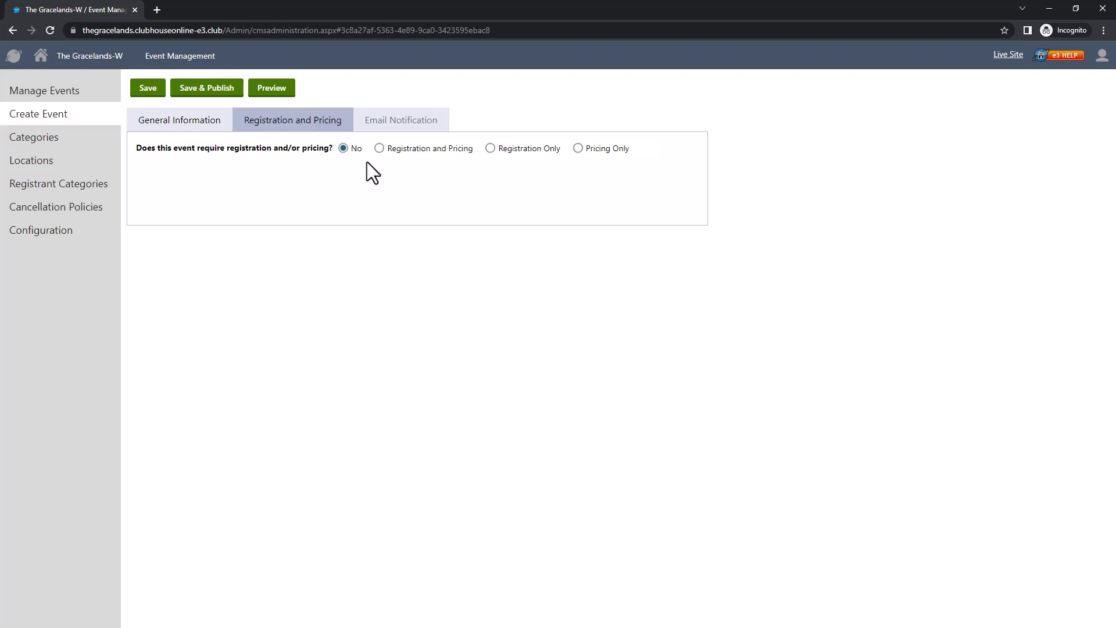
click(580, 148)
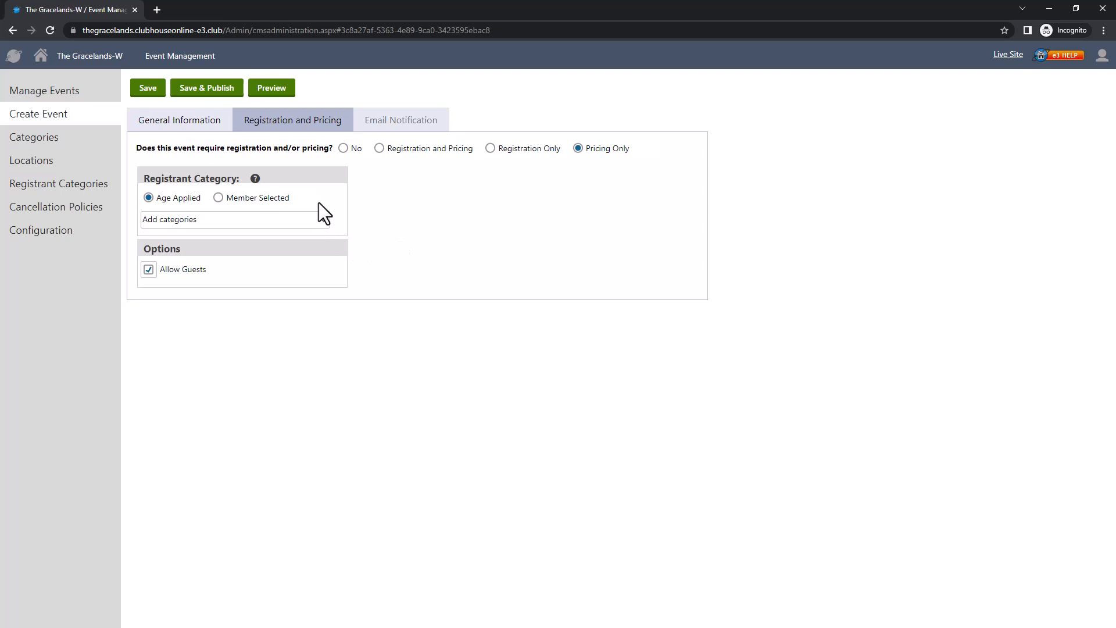
click(219, 198)
click(228, 219)
scroll(231, 258, down, 1)
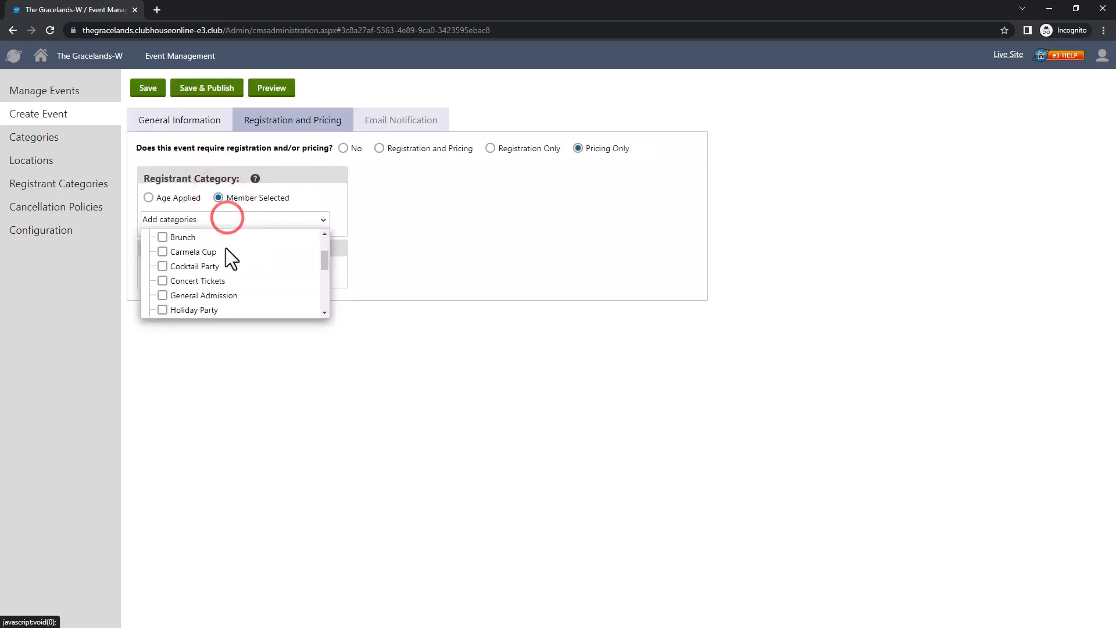
click(163, 295)
click(384, 285)
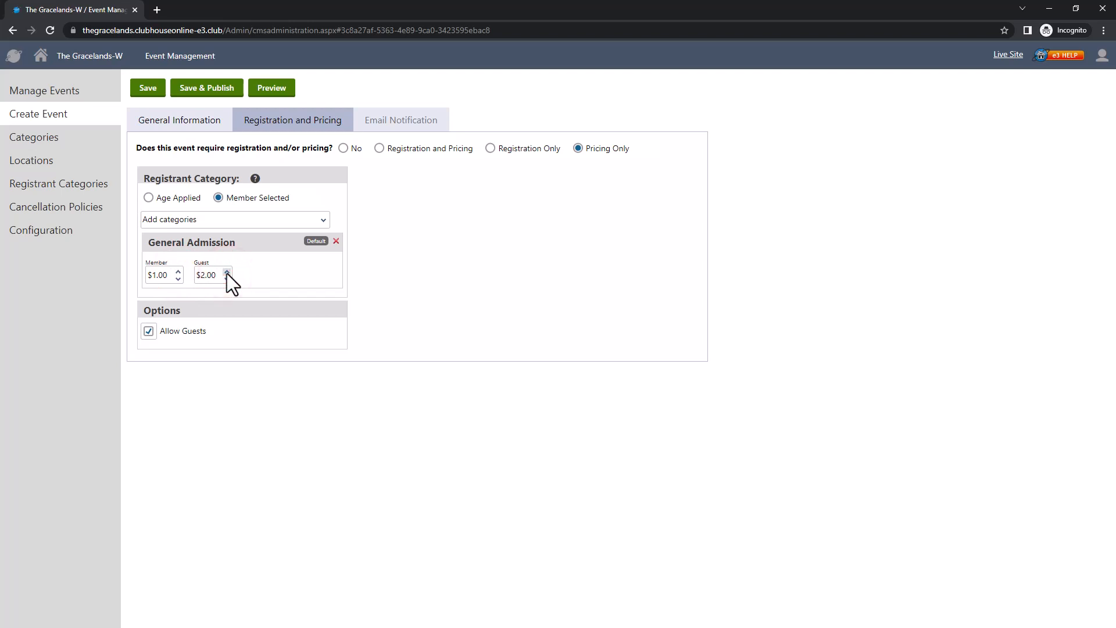
click(146, 89)
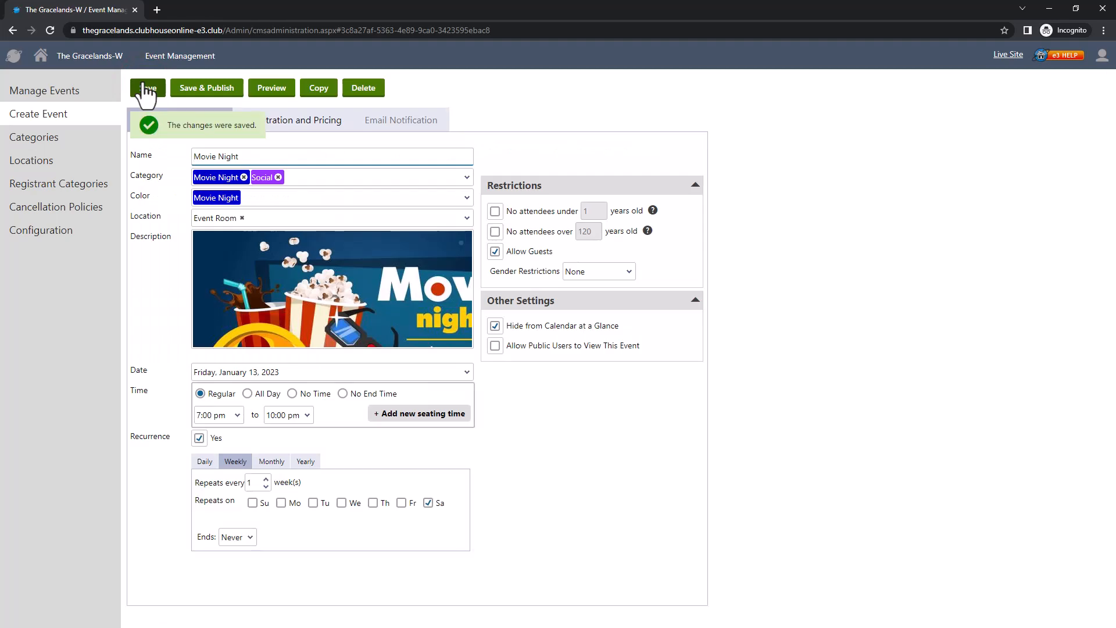
Step: Preview the Movie Night event's details, then save and publish the event
click(270, 84)
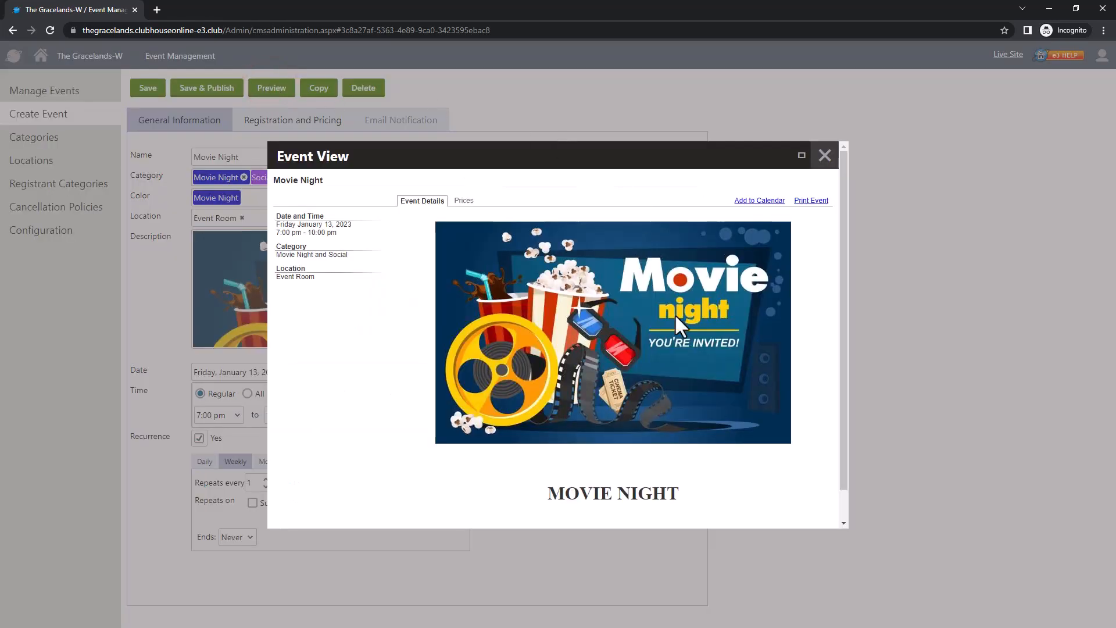
scroll(674, 313, down, 1)
scroll(675, 312, up, 1)
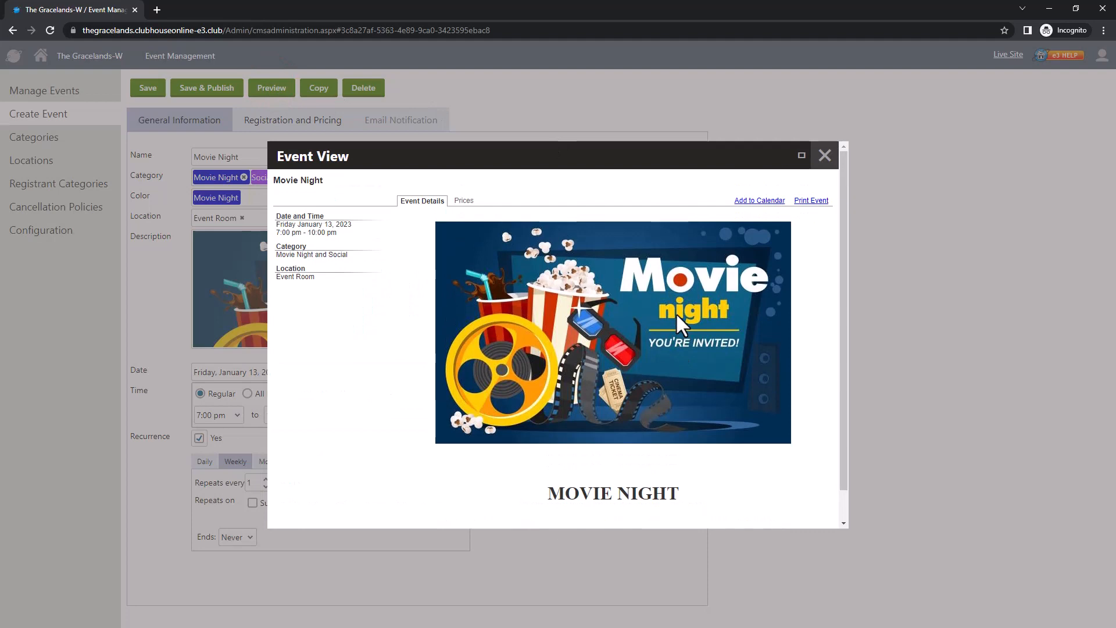
click(819, 154)
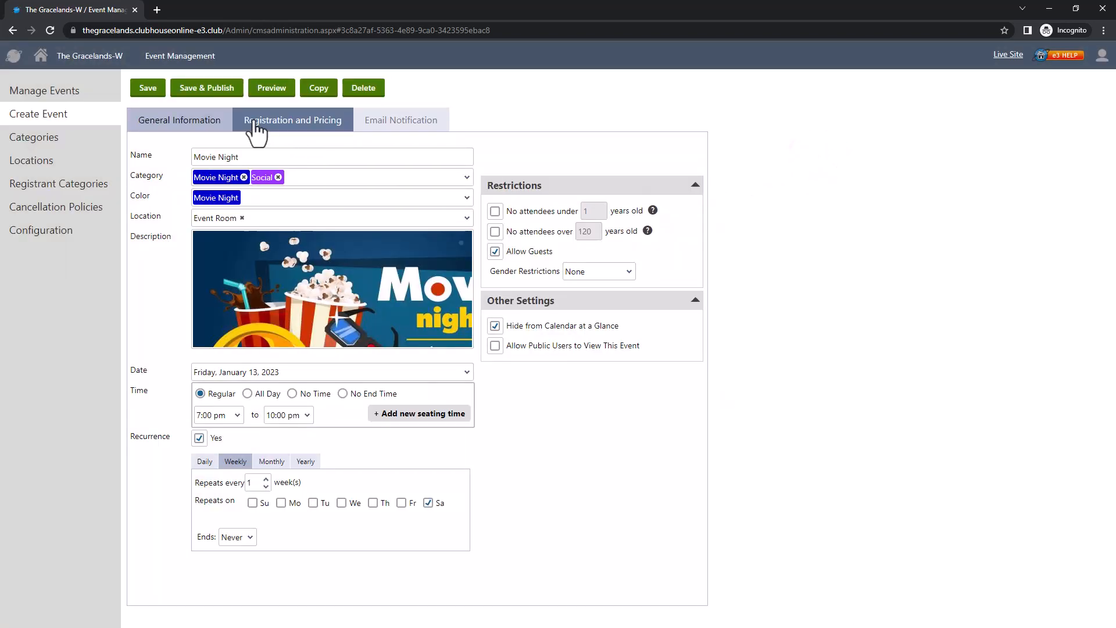
click(218, 88)
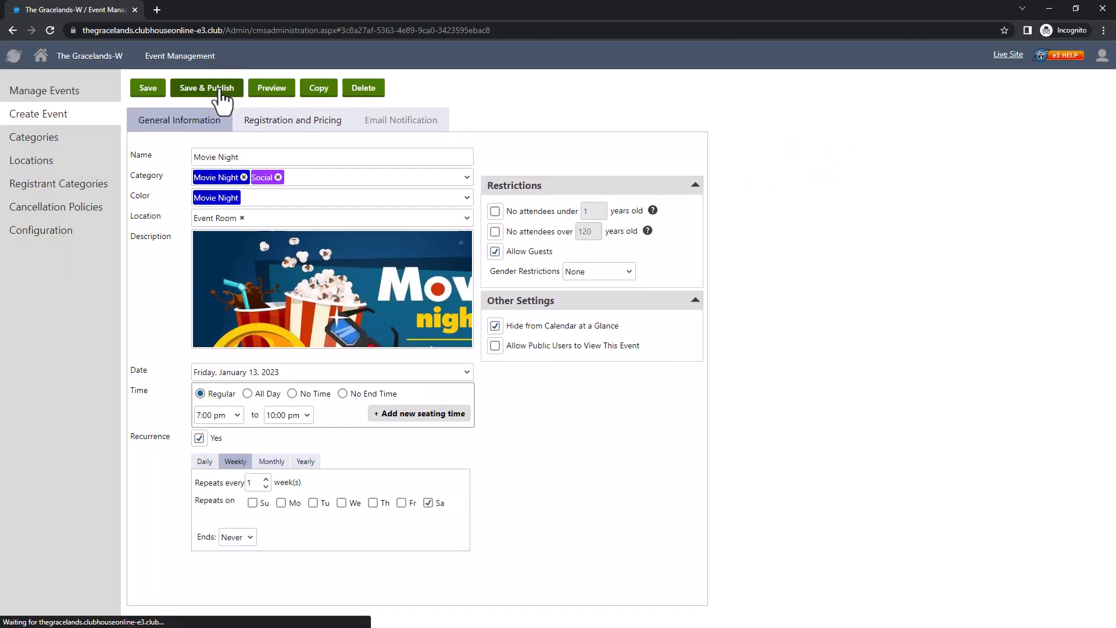